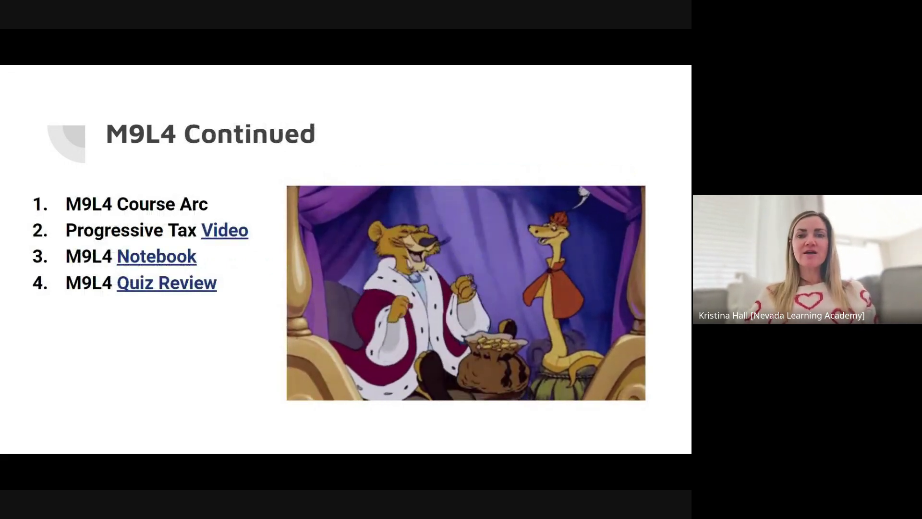
# In the M9L4 Understanding Taxes notebook, move past the vocabulary to the Importance of National Taxes questions
pyautogui.hotkey('alt', 'Tab')
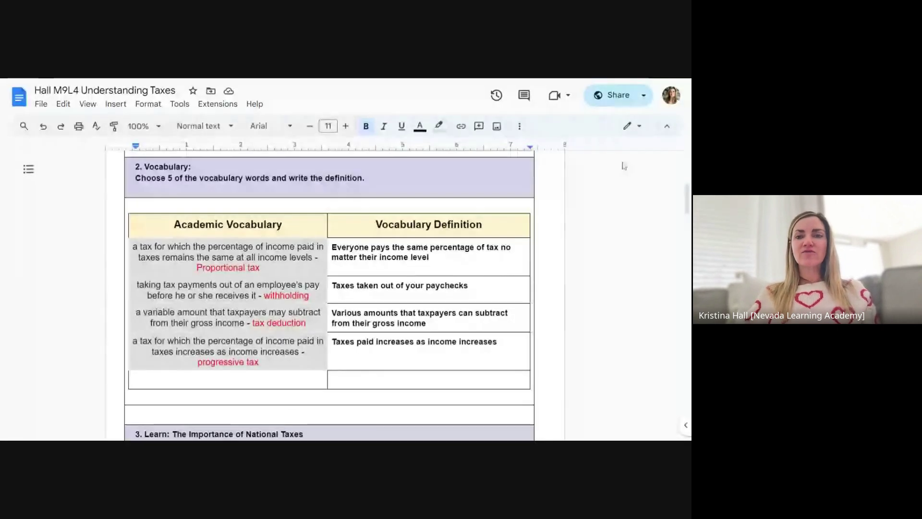
pyautogui.scroll(-1, 687, 201)
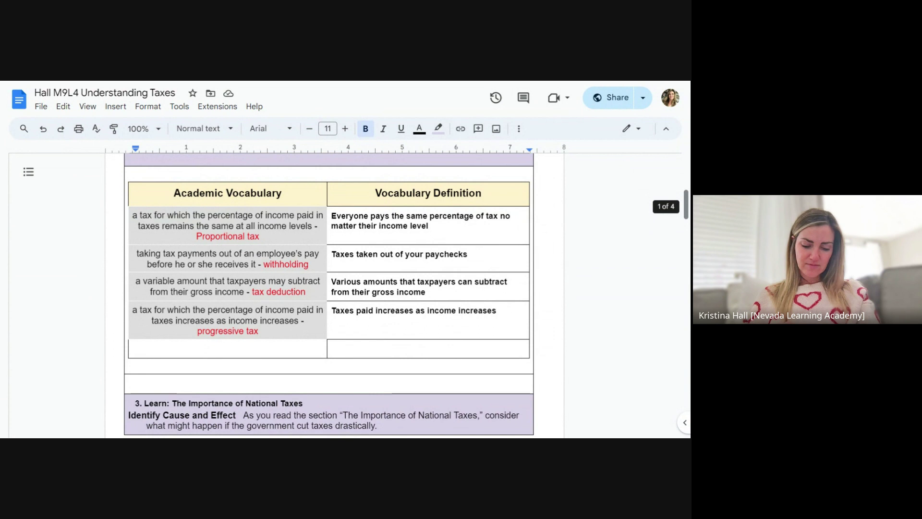
pyautogui.moveTo(686, 200); pyautogui.dragTo(686, 227)
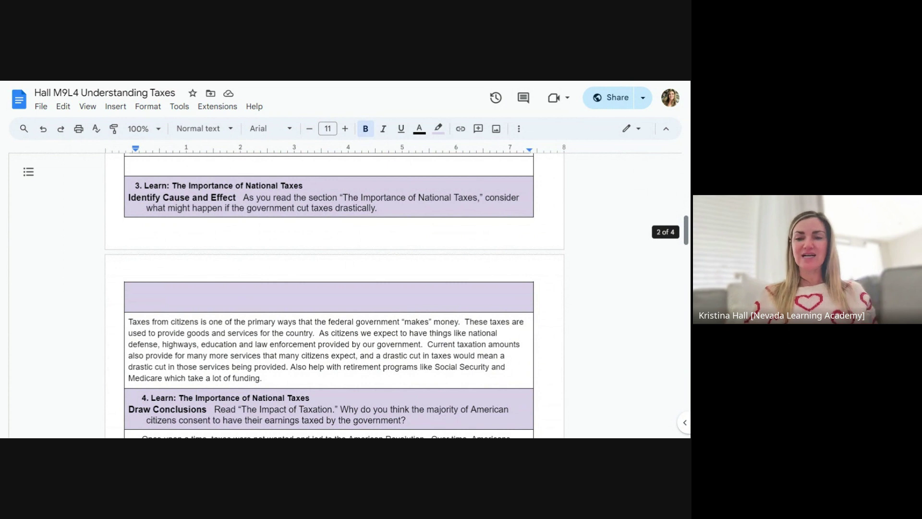
# Scroll the notebook to the Compare and Contrast answer on progressive, proportional and regressive taxes
pyautogui.moveTo(687, 228); pyautogui.dragTo(687, 243)
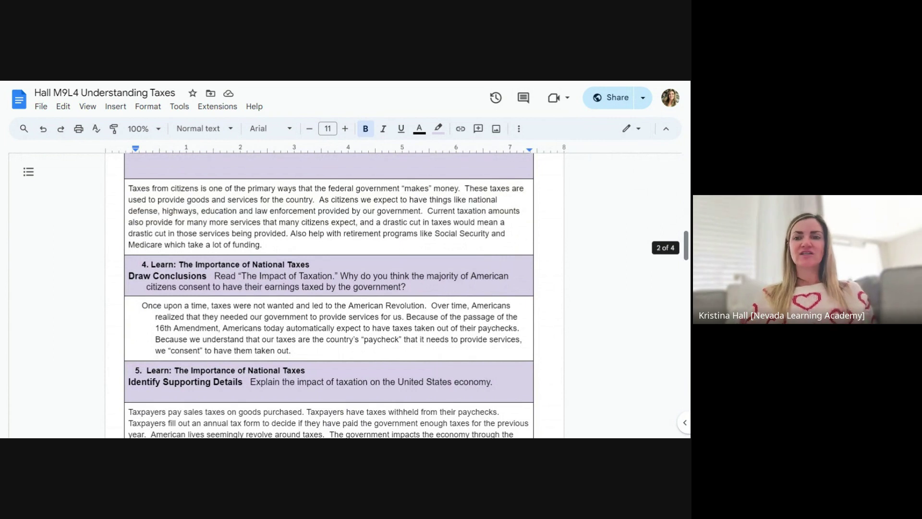
pyautogui.moveTo(686, 243); pyautogui.dragTo(687, 251)
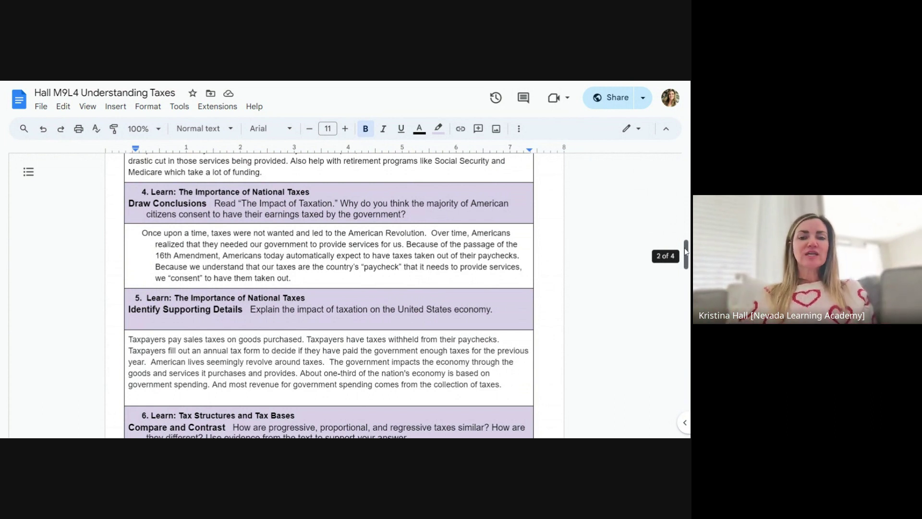
pyautogui.scroll(-3, 685, 250)
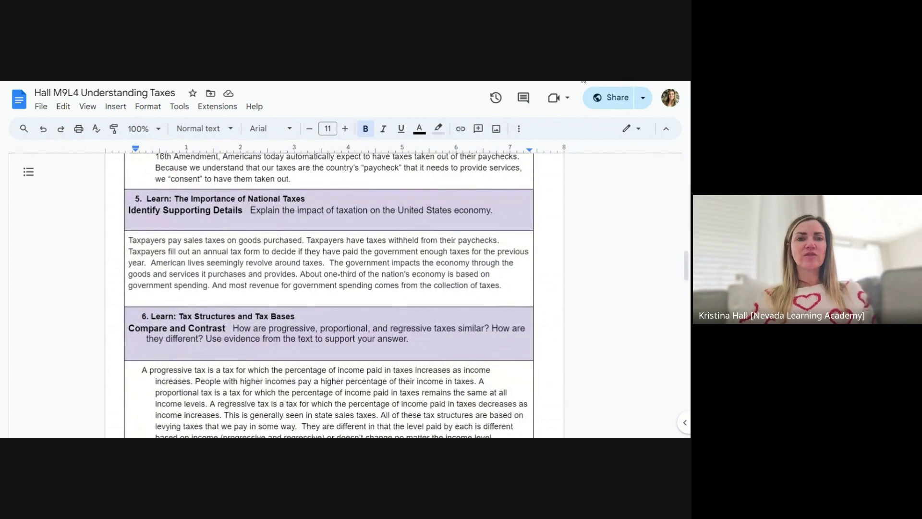
# In Canvas, open the Econ & Fin P.5 modules and the M9 L4 Course Arc Understanding Taxes assignment
pyautogui.hotkey('alt', 'Tab')
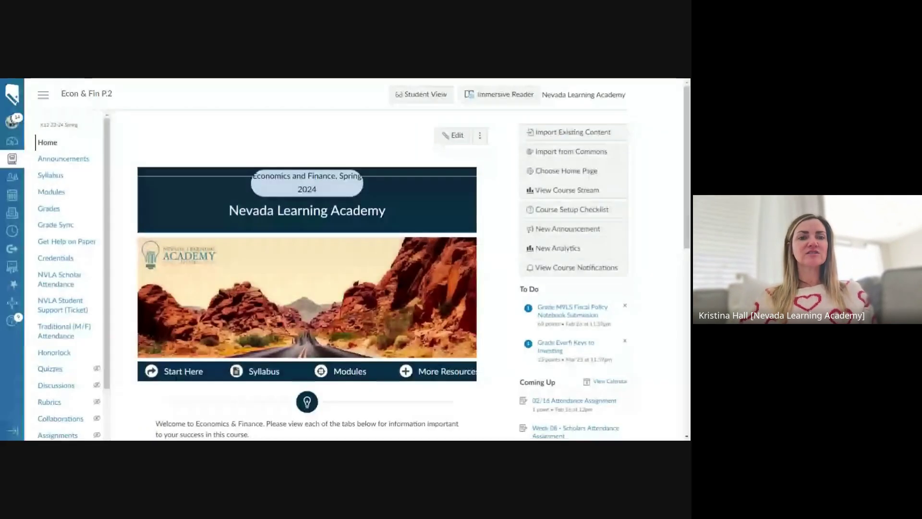
pyautogui.click(12, 161)
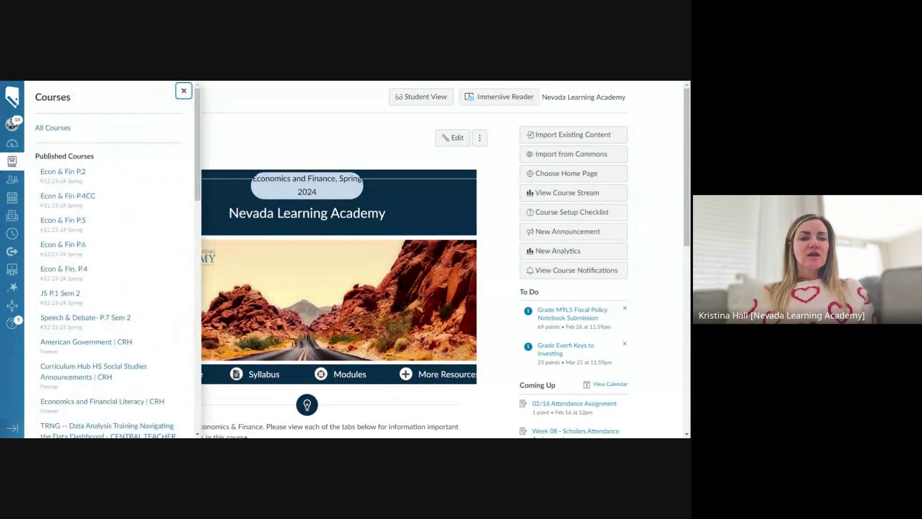
pyautogui.click(73, 221)
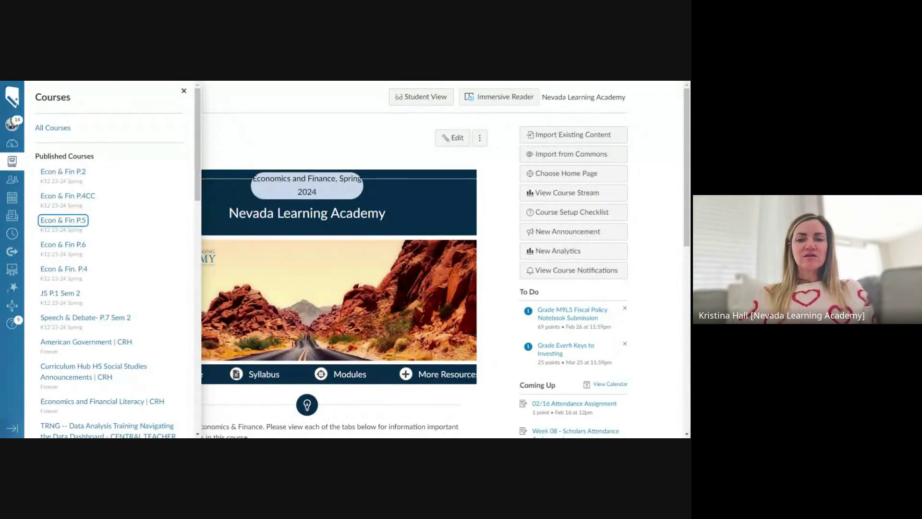
pyautogui.click(50, 178)
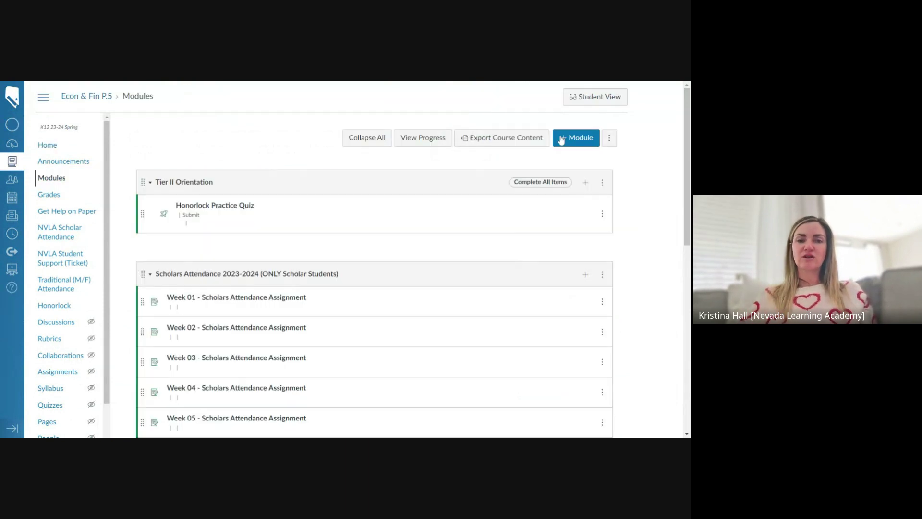
pyautogui.scroll(-6, 689, 115)
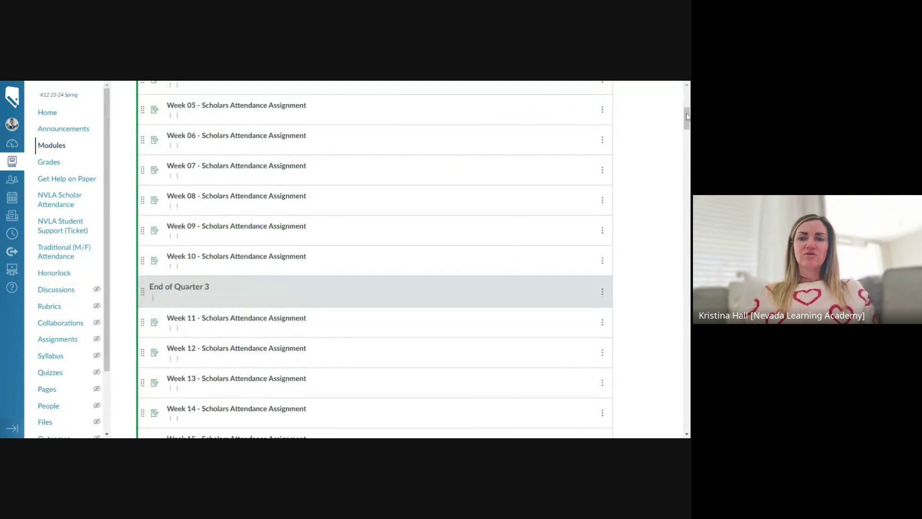
pyautogui.moveTo(688, 116); pyautogui.dragTo(685, 177)
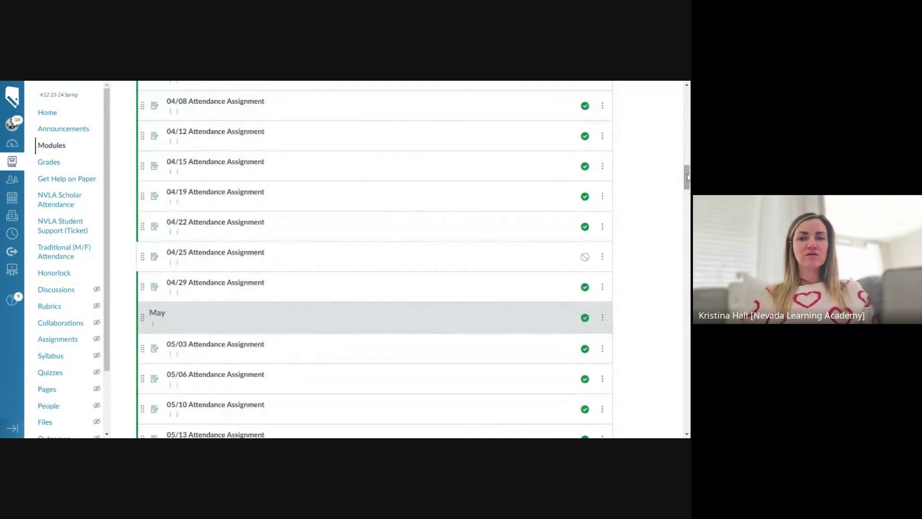
pyautogui.scroll(-10, 683, 174)
pyautogui.scroll(-4, 179, 199)
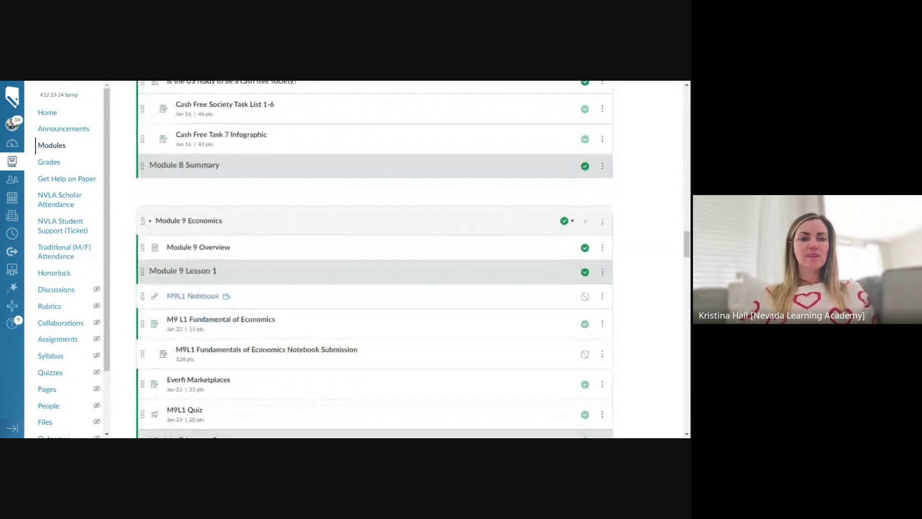
pyautogui.scroll(-12, 689, 239)
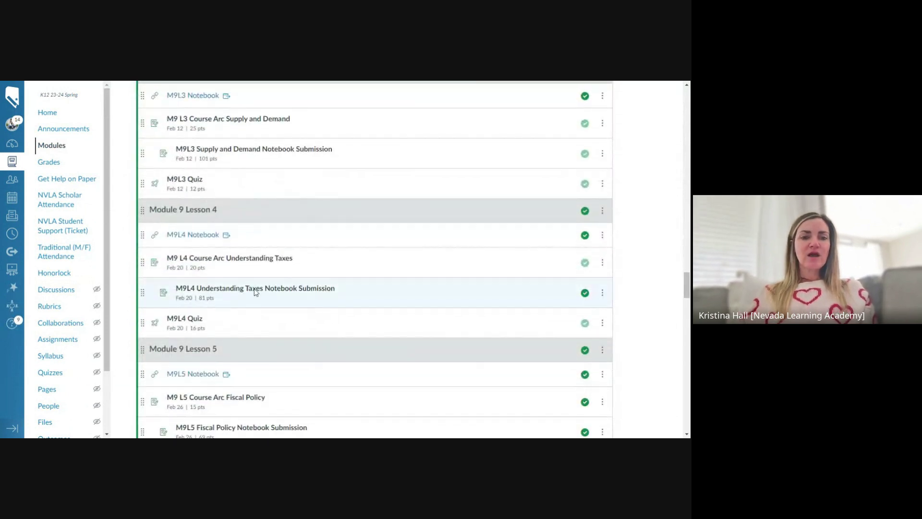
pyautogui.click(240, 259)
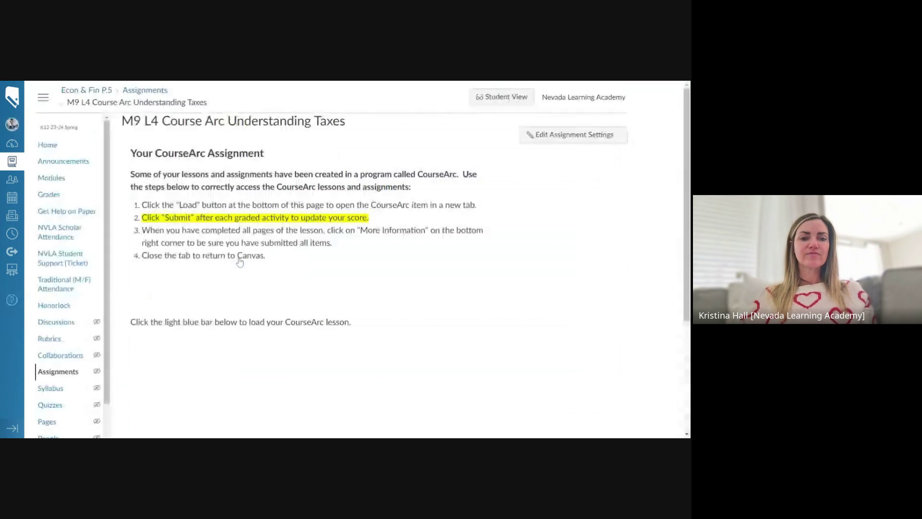
# Go to the CourseArc Module 9, Lesson 4 Tax Structures and Tax Bases page
pyautogui.click(249, 82)
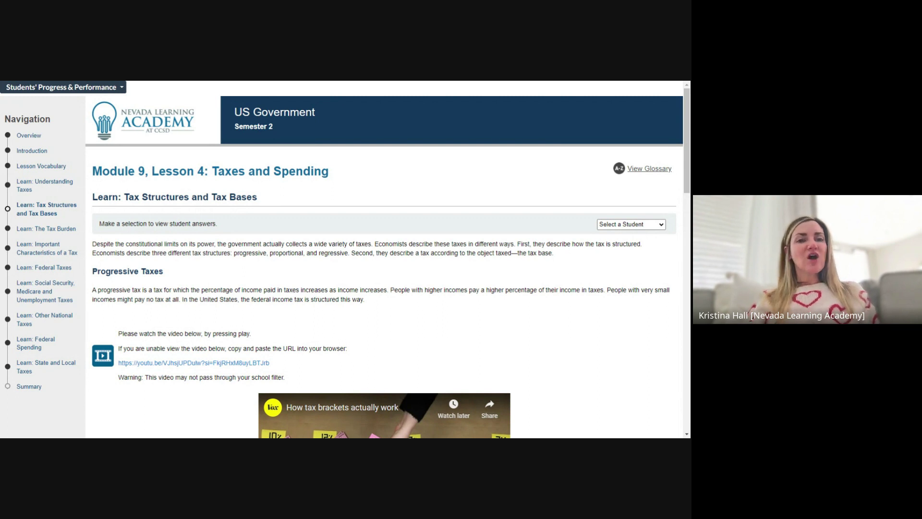
# Read through the Learn: Understanding Taxes lesson page
pyautogui.click(45, 187)
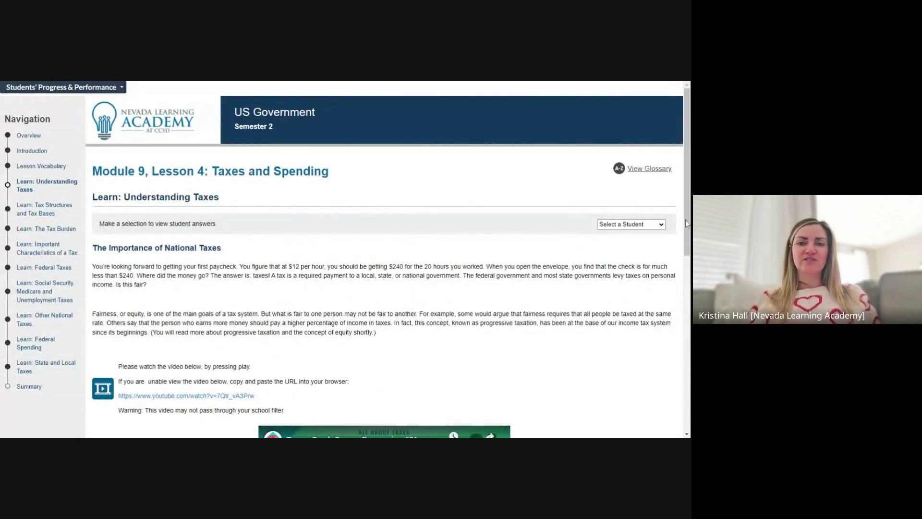
pyautogui.scroll(-1, 384, 259)
pyautogui.scroll(-6, 384, 260)
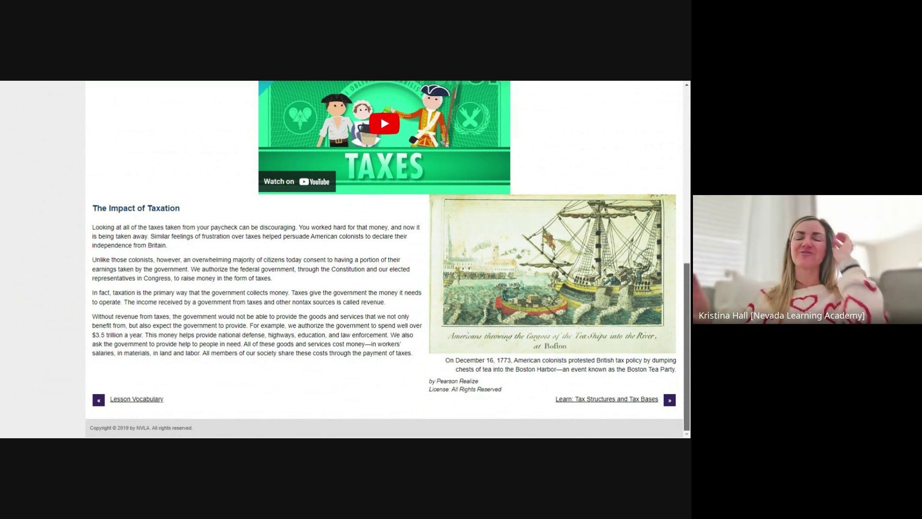
# Read the Learn: Tax Structures and Tax Bases page, then return to the taxes notebook
pyautogui.click(602, 402)
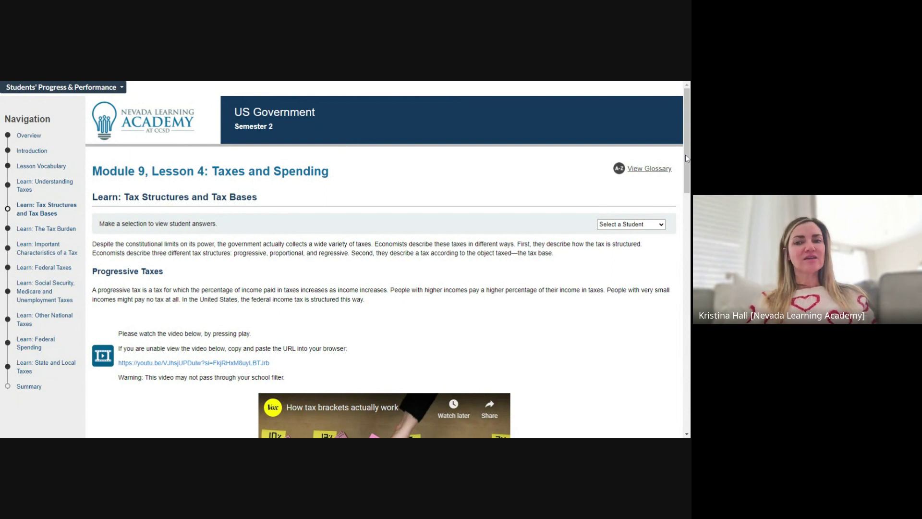
pyautogui.scroll(-1, 687, 165)
pyautogui.scroll(-3, 687, 165)
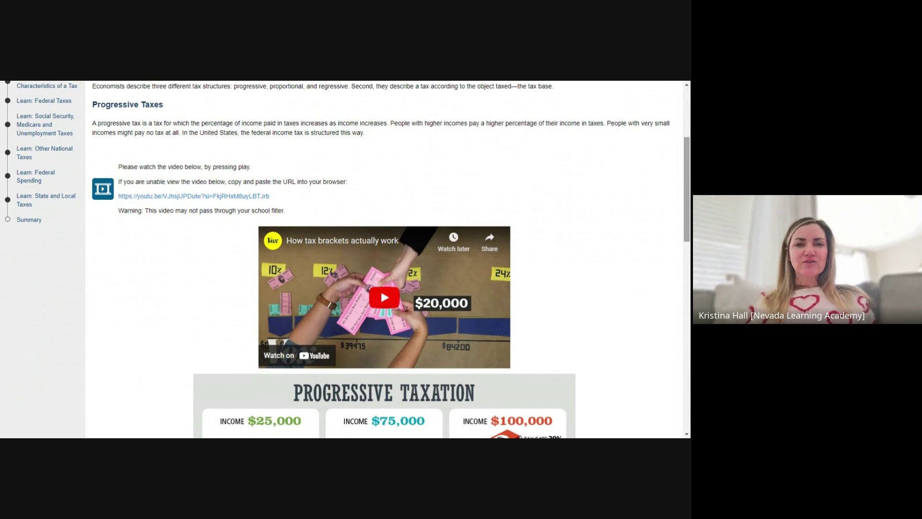
pyautogui.hotkey('alt', 'Tab')
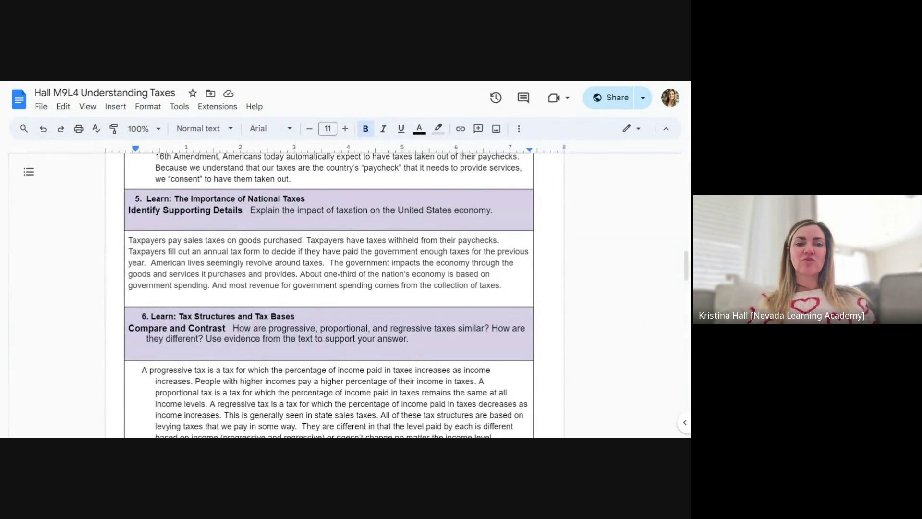
# Select the supporting-details answer on taxation's economic impact, then scroll on toward question 7
pyautogui.moveTo(129, 240); pyautogui.dragTo(324, 263)
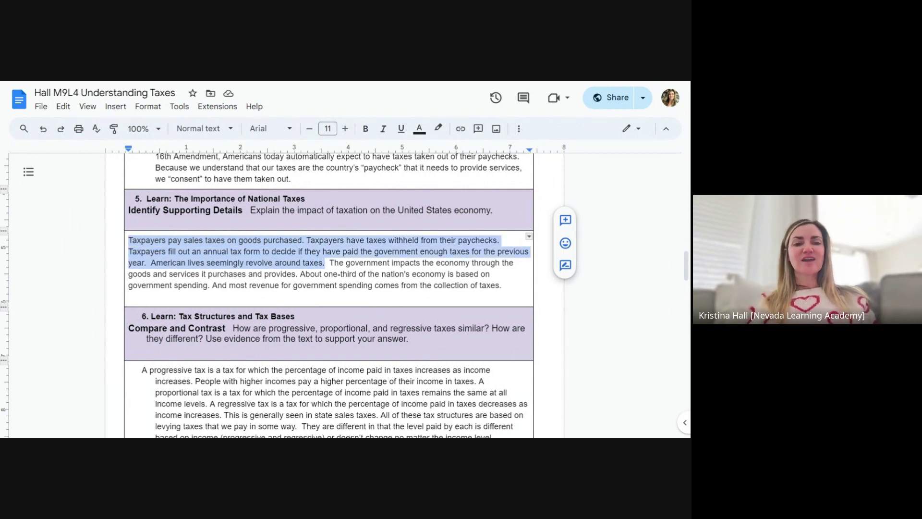
pyautogui.moveTo(501, 285); pyautogui.dragTo(128, 240)
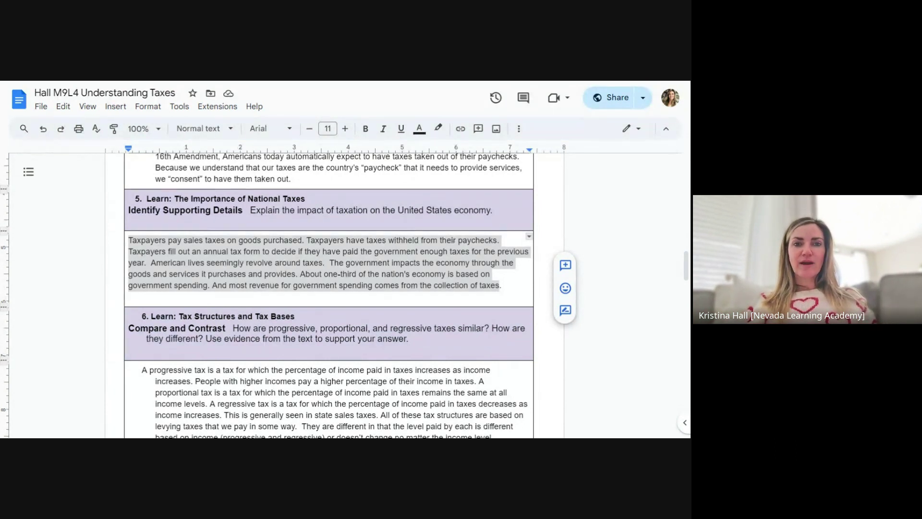
pyautogui.hotkey('alt', 'Tab')
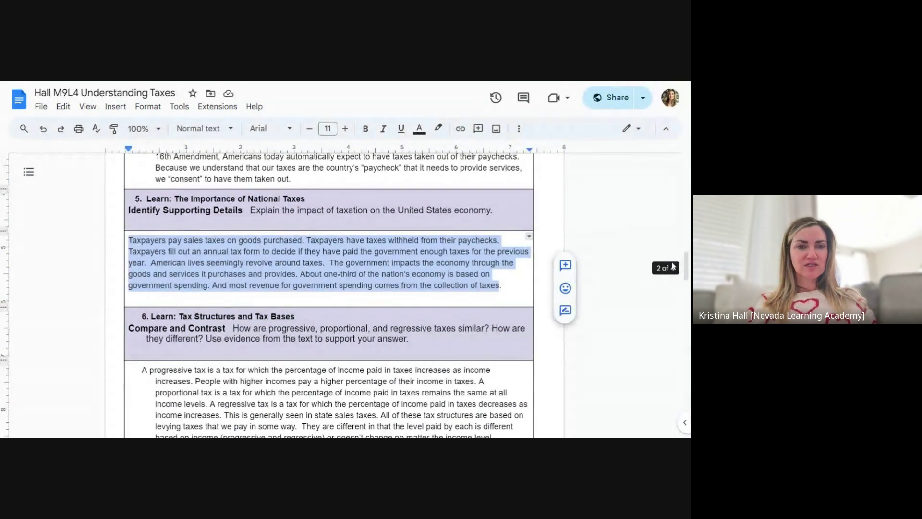
pyautogui.scroll(-3, 688, 268)
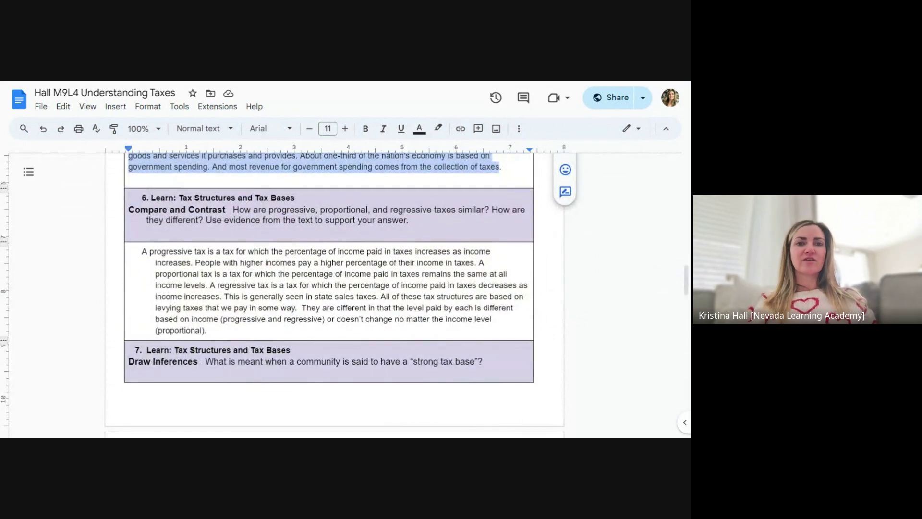
pyautogui.hotkey('alt', 'Tab')
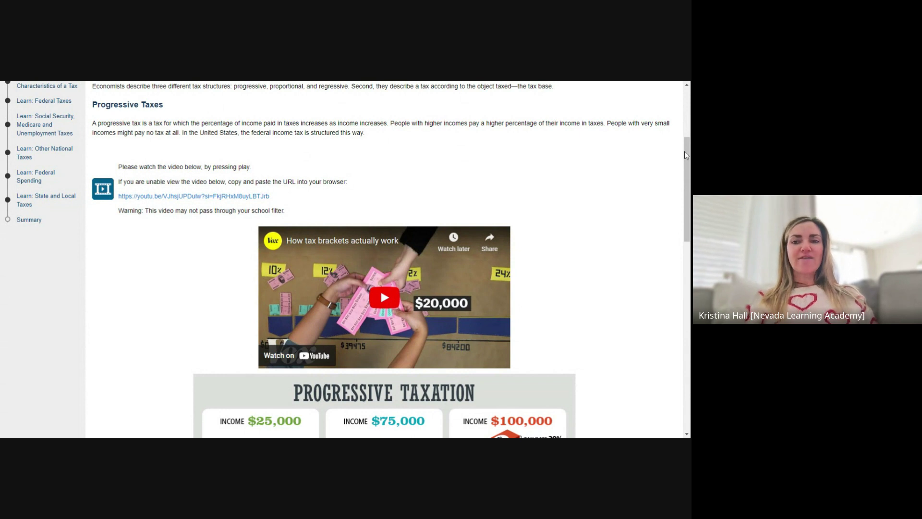
# Scroll the Tax Structures page to the Progressive Taxation figure showing $3,750, $16,250 and $23,750
pyautogui.scroll(-5, 684, 151)
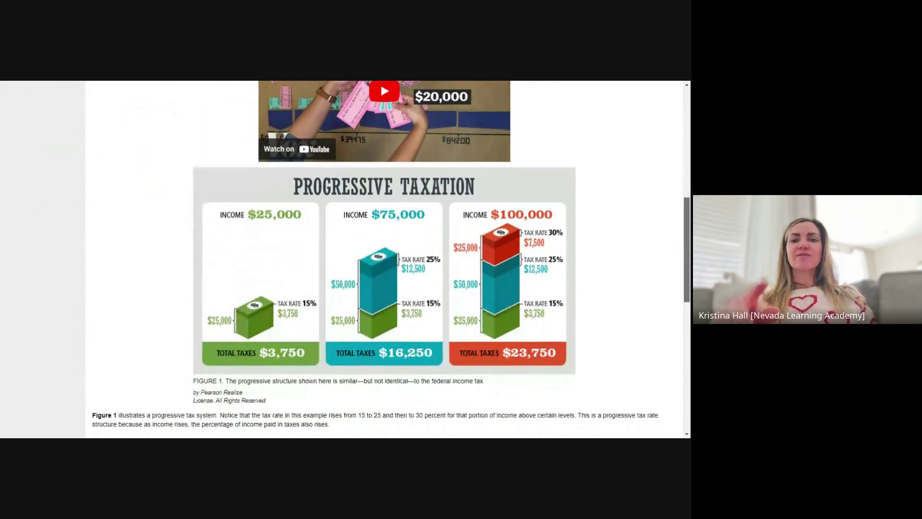